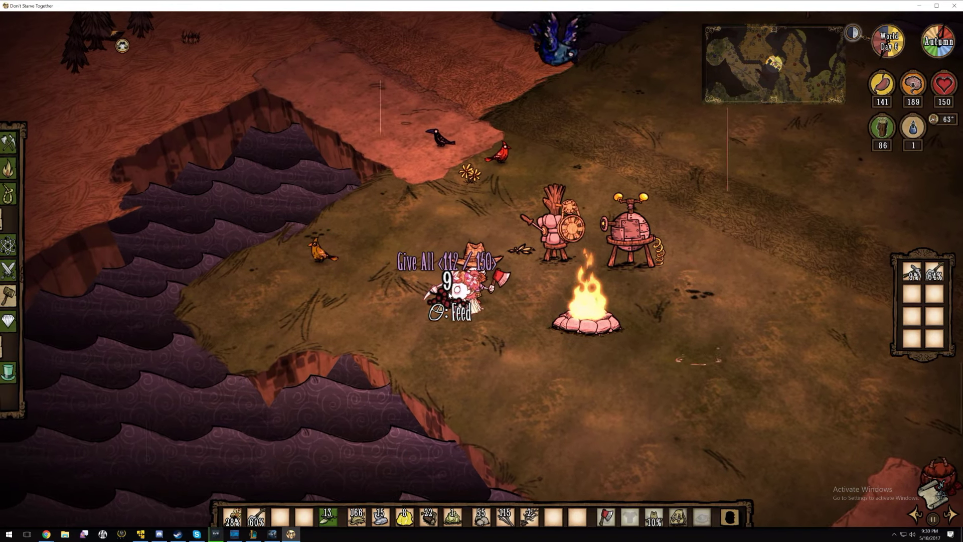
Feed berries to the teammate and put the remaining four in the inventory
right_click(457, 290)
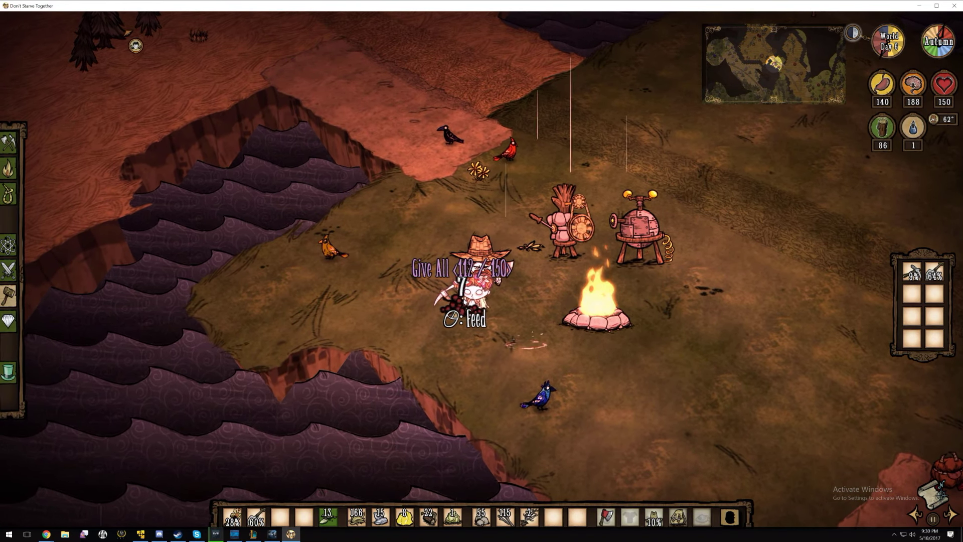
right_click(457, 289)
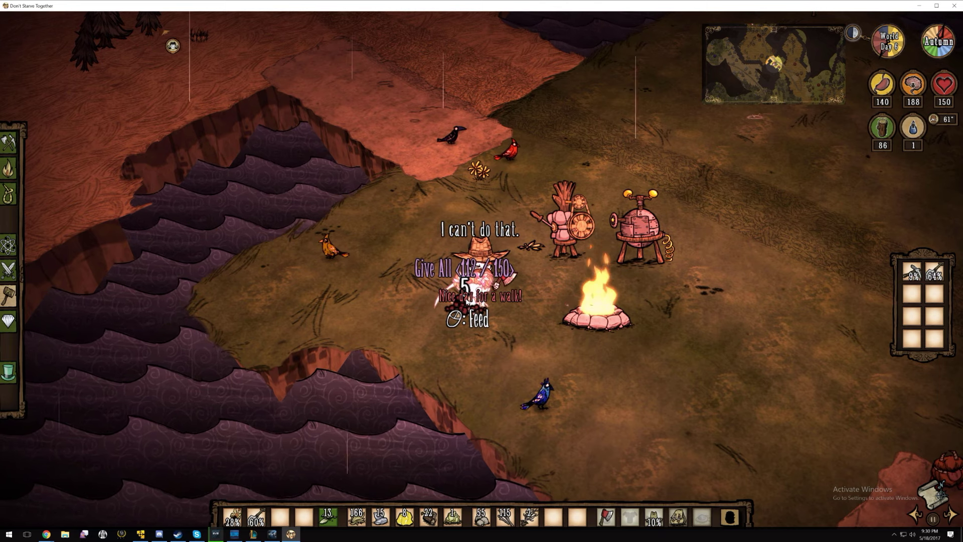
right_click(458, 290)
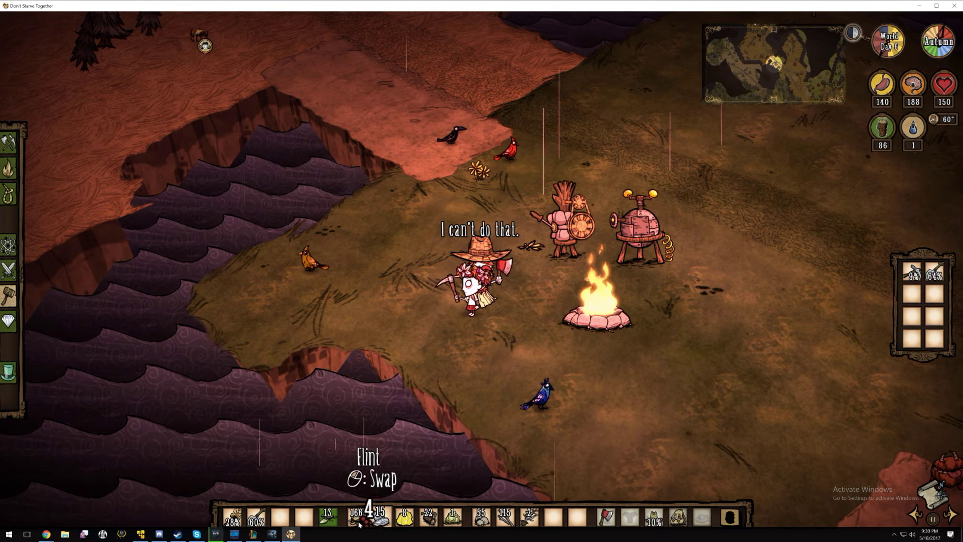
left_click(292, 515)
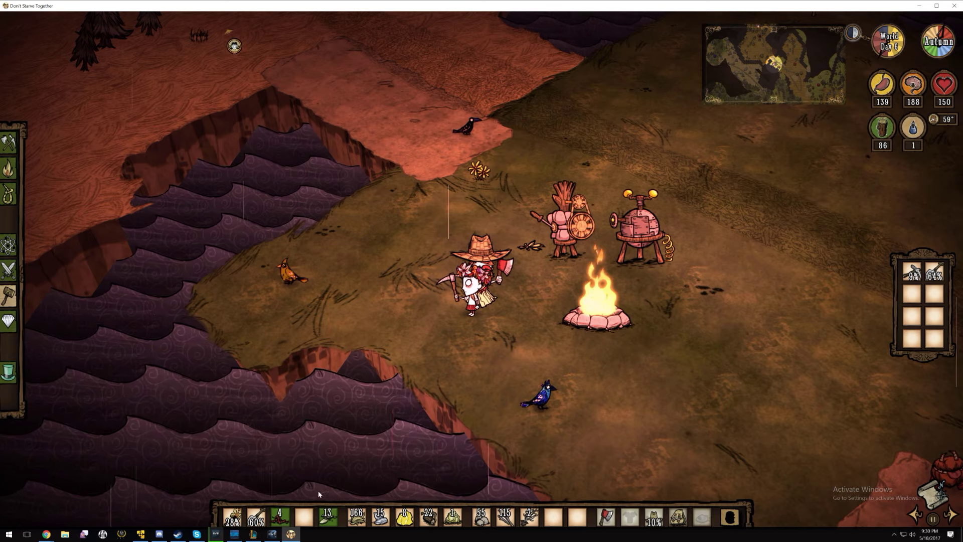
Walk past the campfire, try giving berries to the nearby character, and stash the held berries
key("d")
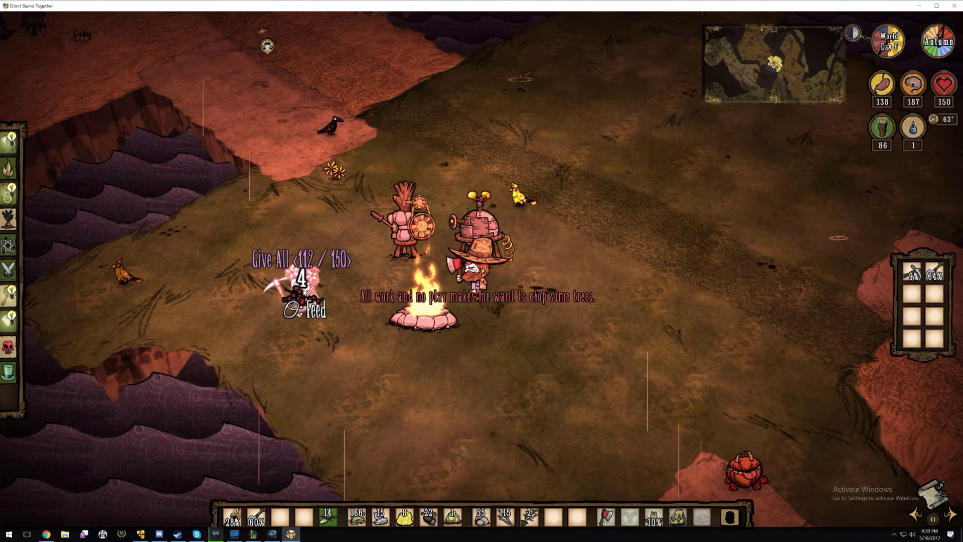
key("a")
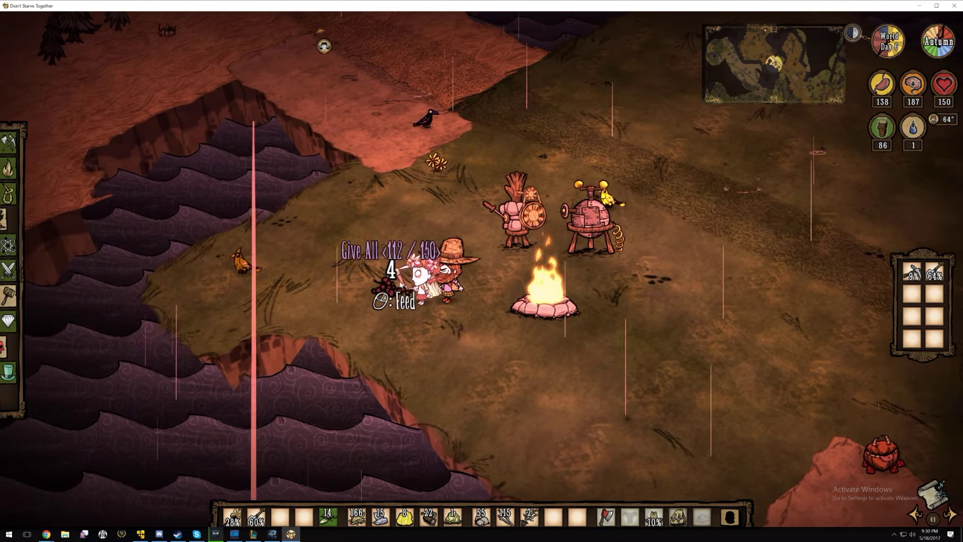
left_click(383, 280)
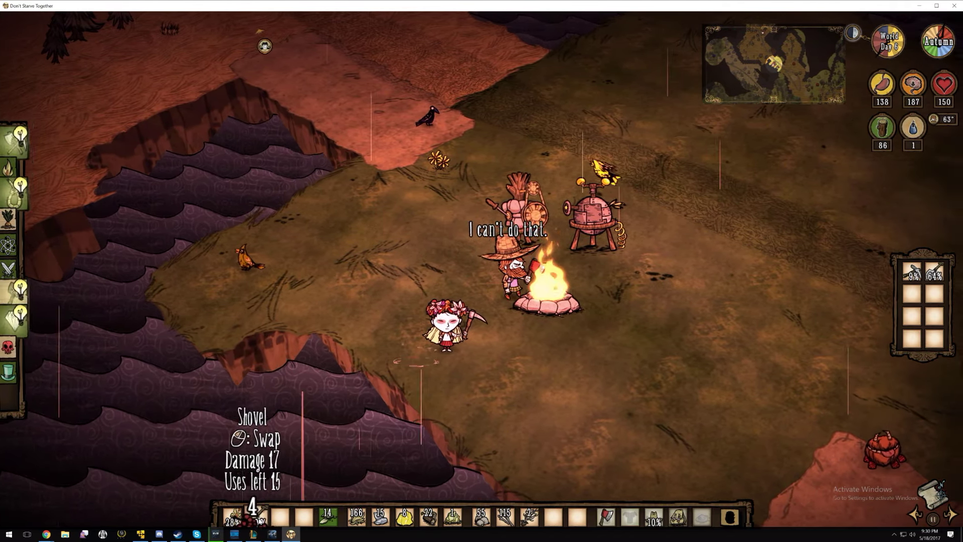
left_click(280, 516)
key("d")
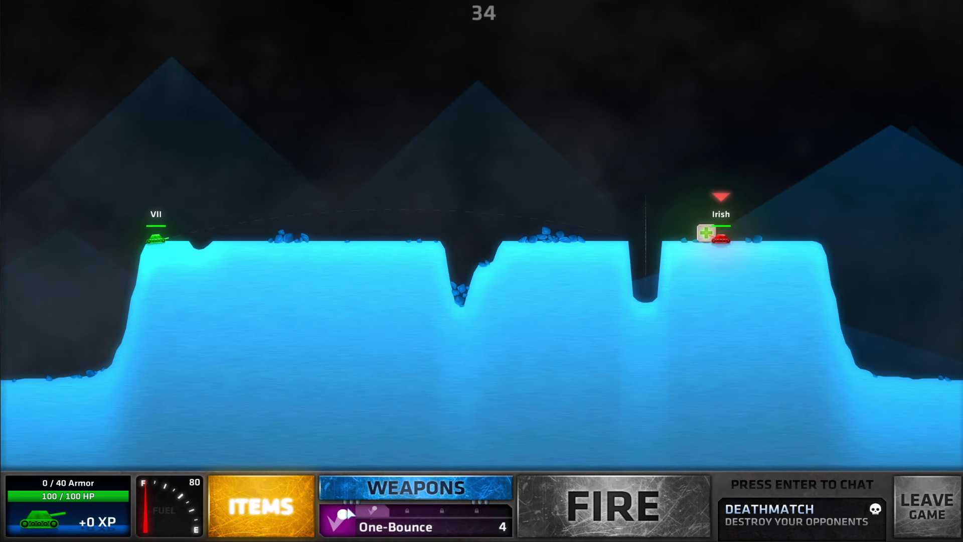
Open the tank's list of available weapons
left_click(416, 496)
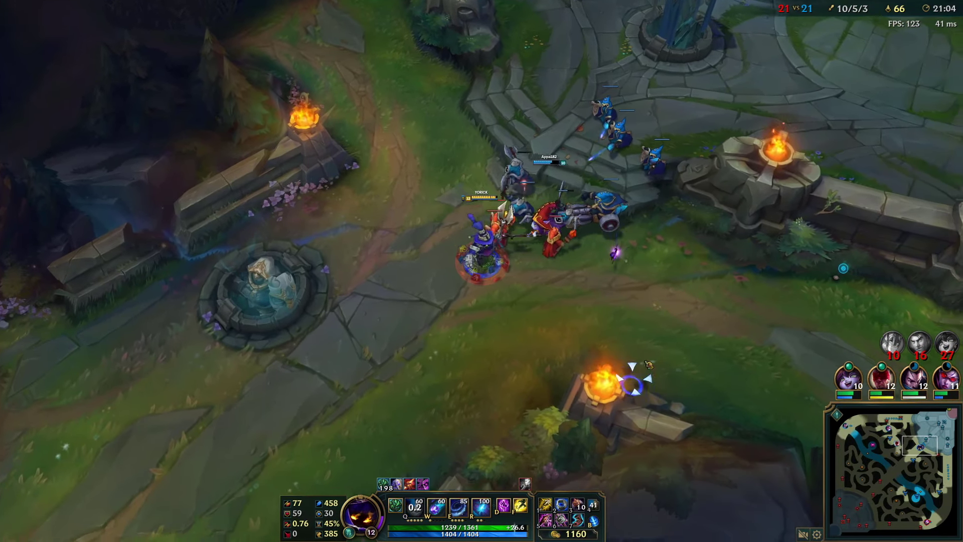
Fire a Baleful Strike at the minions and move the champion down-left along the lane
key("q")
right_click(266, 379)
right_click(273, 408)
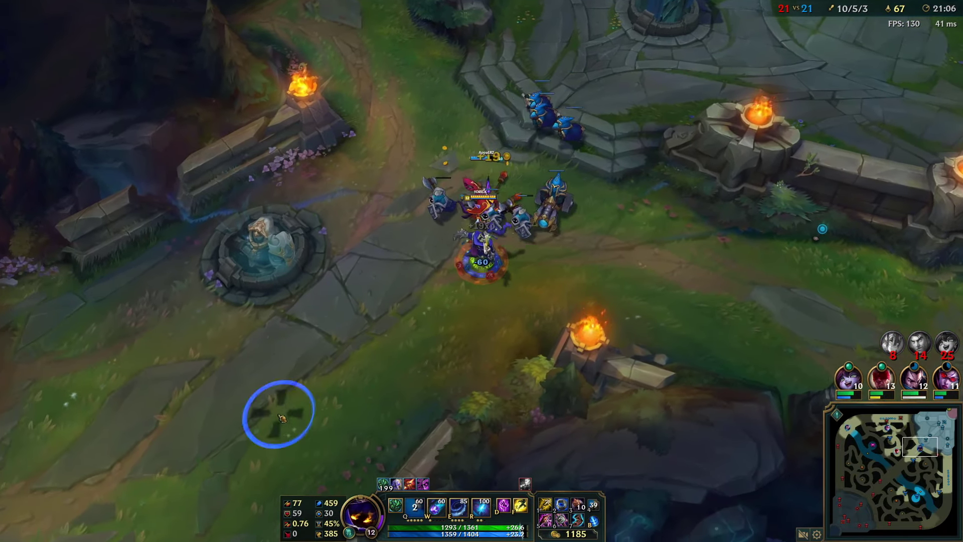
right_click(170, 400)
right_click(150, 370)
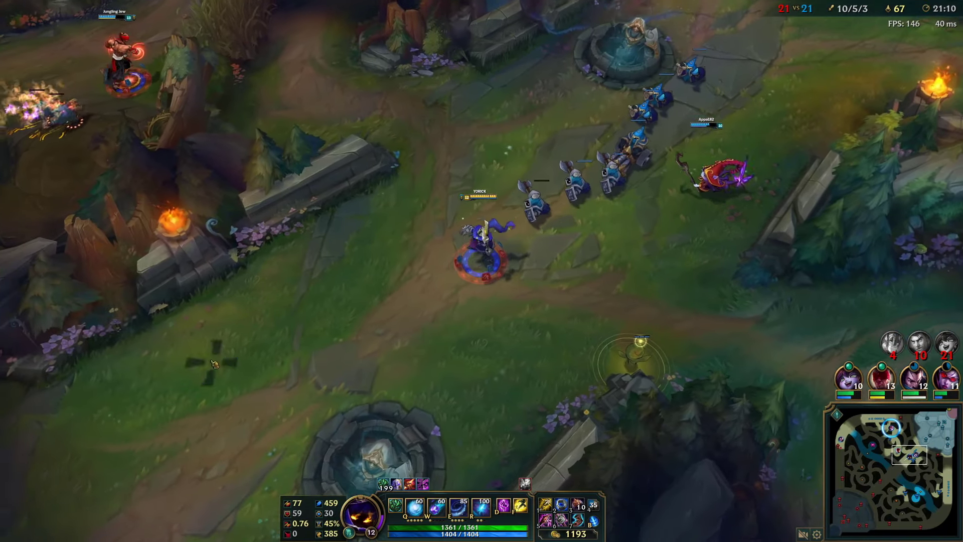
Approach the fight, retreat up-left, then aim a spell near the turret and cancel it
right_click(268, 296)
right_click(391, 222)
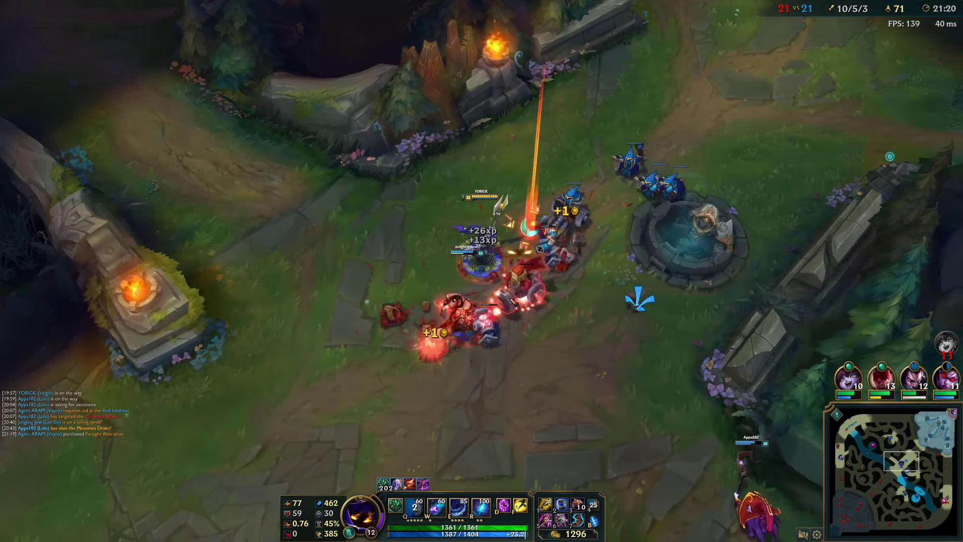
right_click(208, 211)
right_click(230, 155)
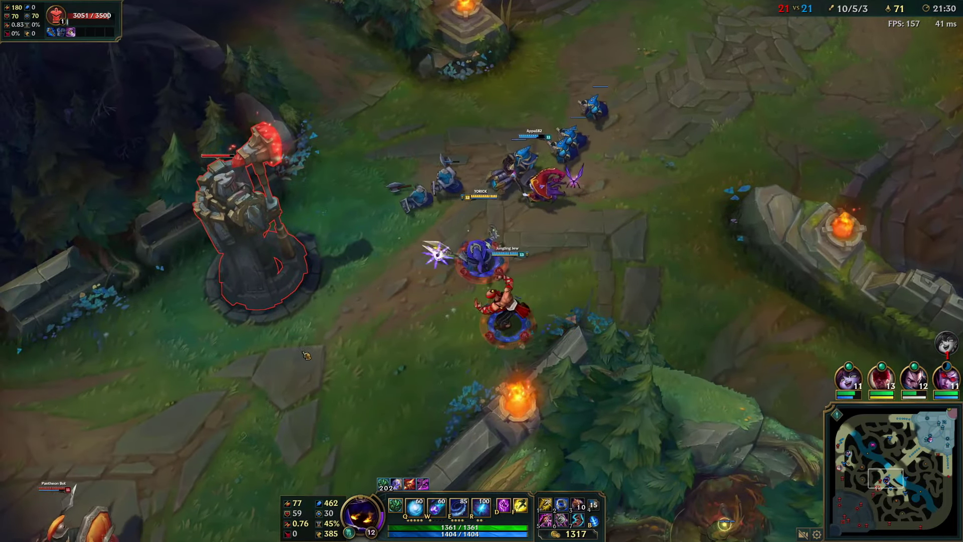
key("d")
right_click(423, 365)
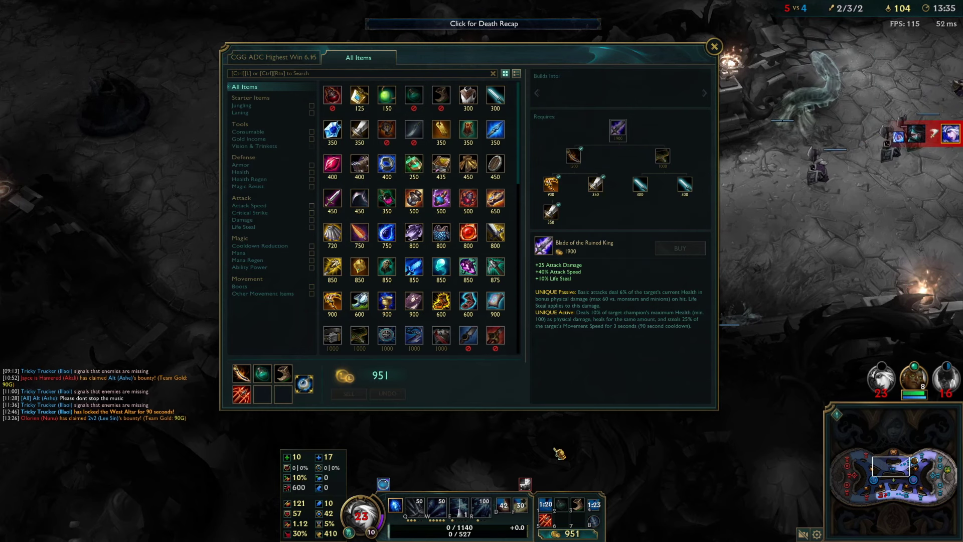
Buy Daggers from the Blade of the Ruined King recipe and close the item shop
right_click(642, 184)
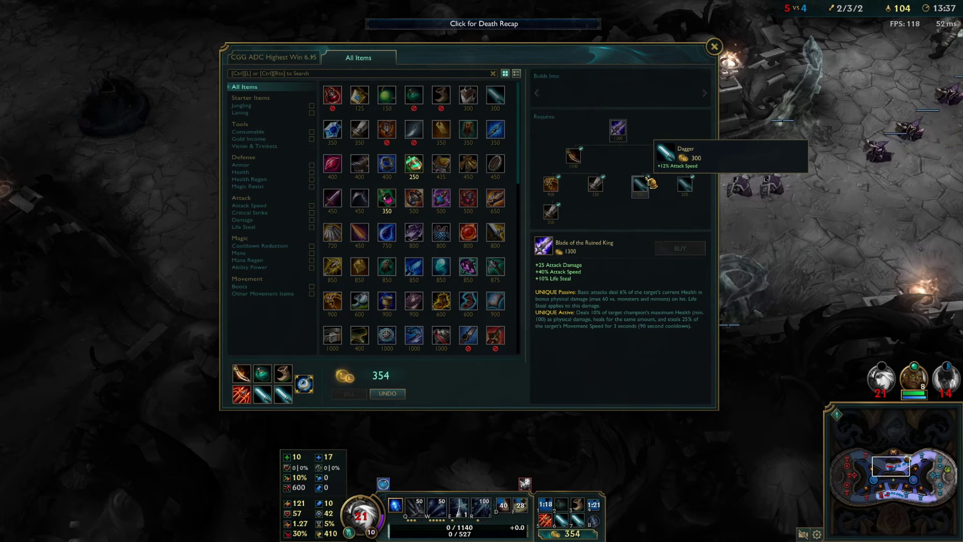
key("p")
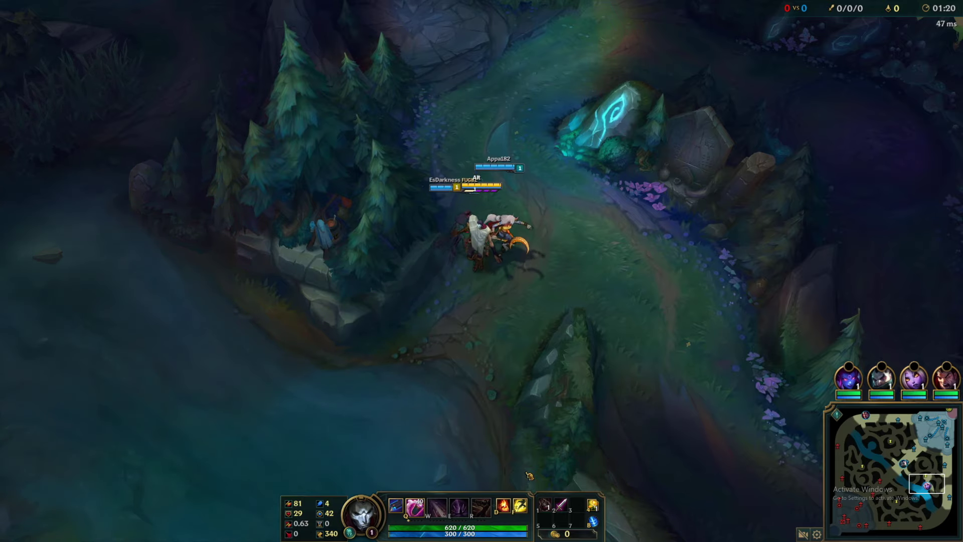
Bring up the match scoreboard twice while the champion is on the jungle path
key("Tab")
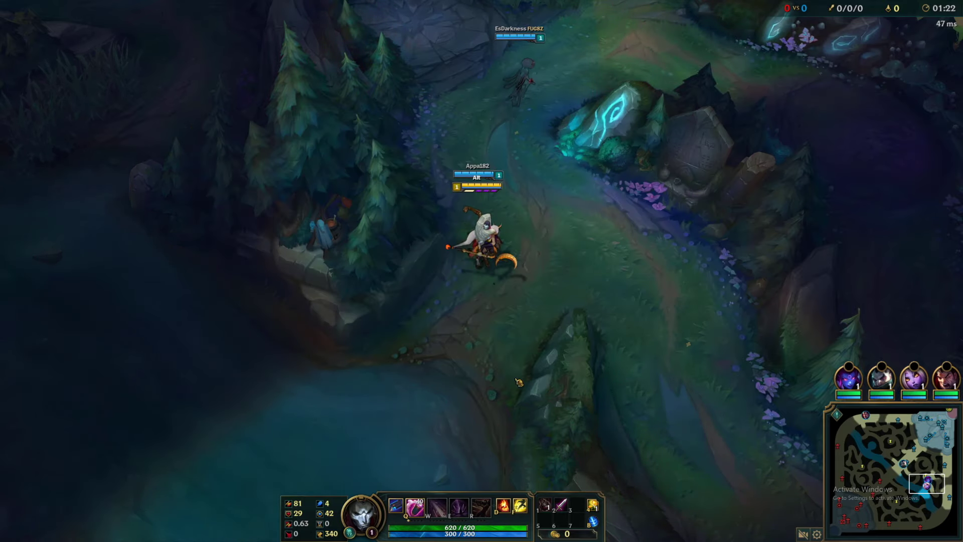
key("Tab")
key("Tab")
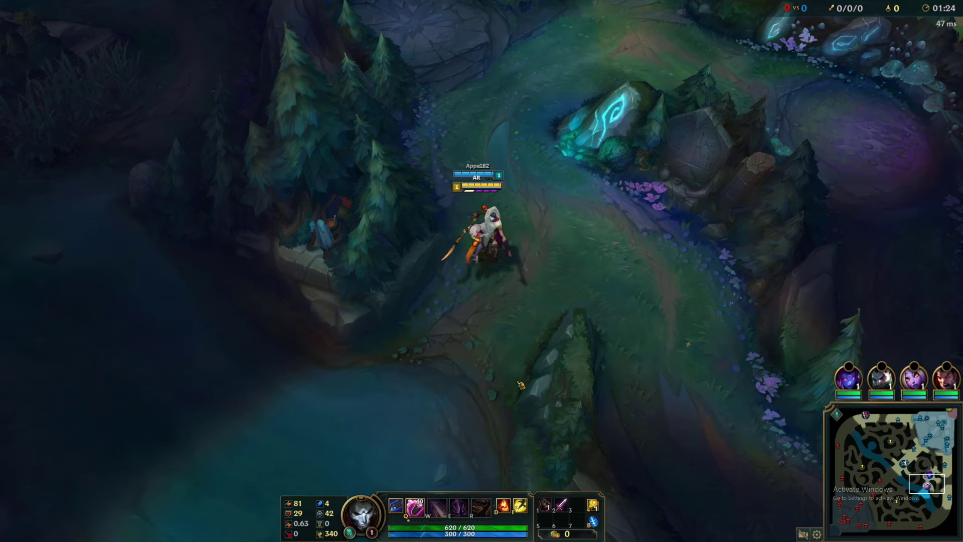